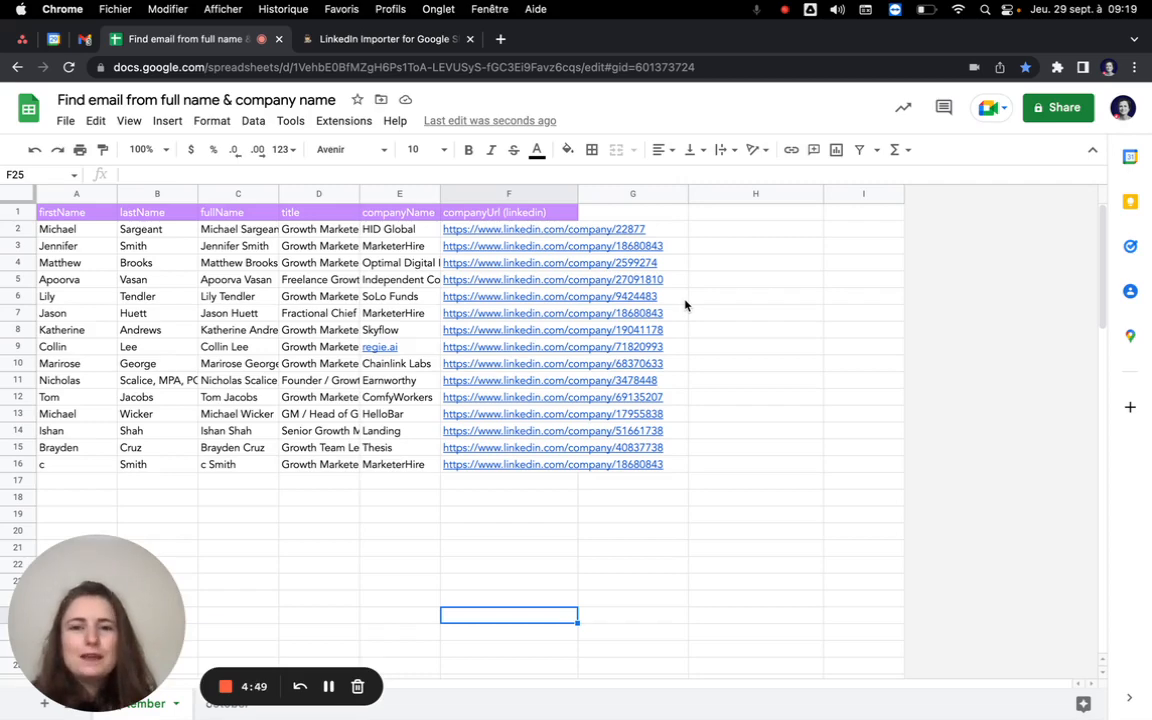
- Open the Derrick add-on's sidebar in the spreadsheet and go to its email search for leads
{"action": "left_click", "coordinate": [390, 40]}
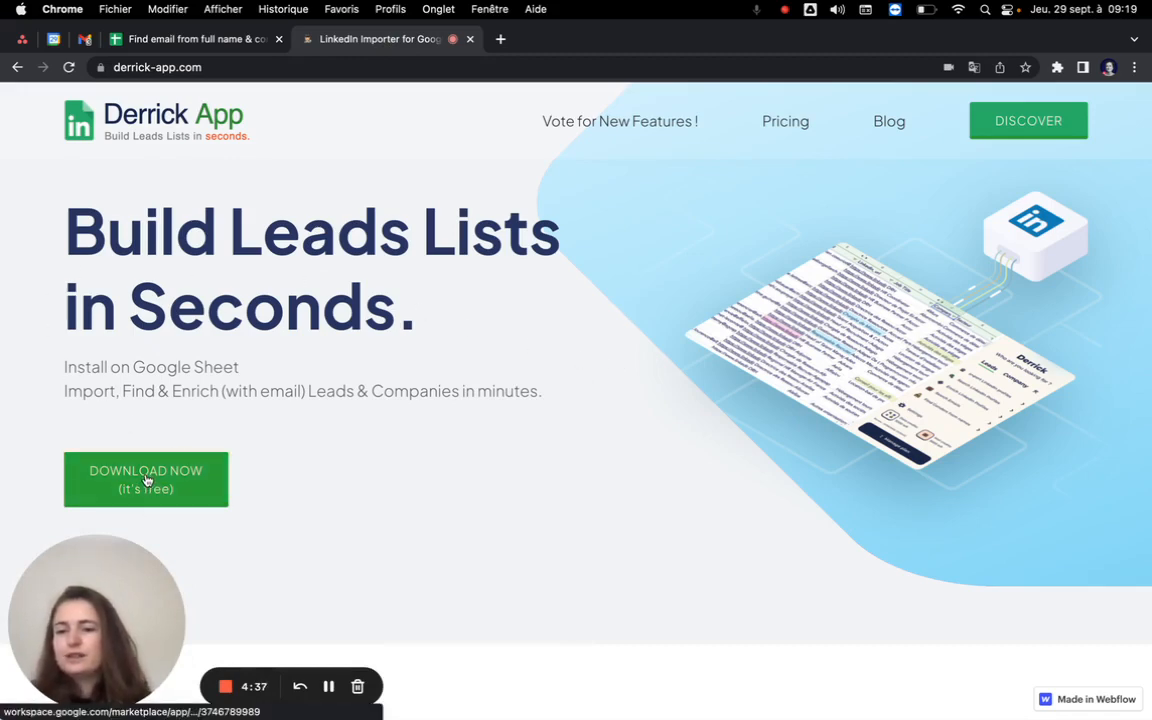
{"action": "left_click", "coordinate": [218, 38]}
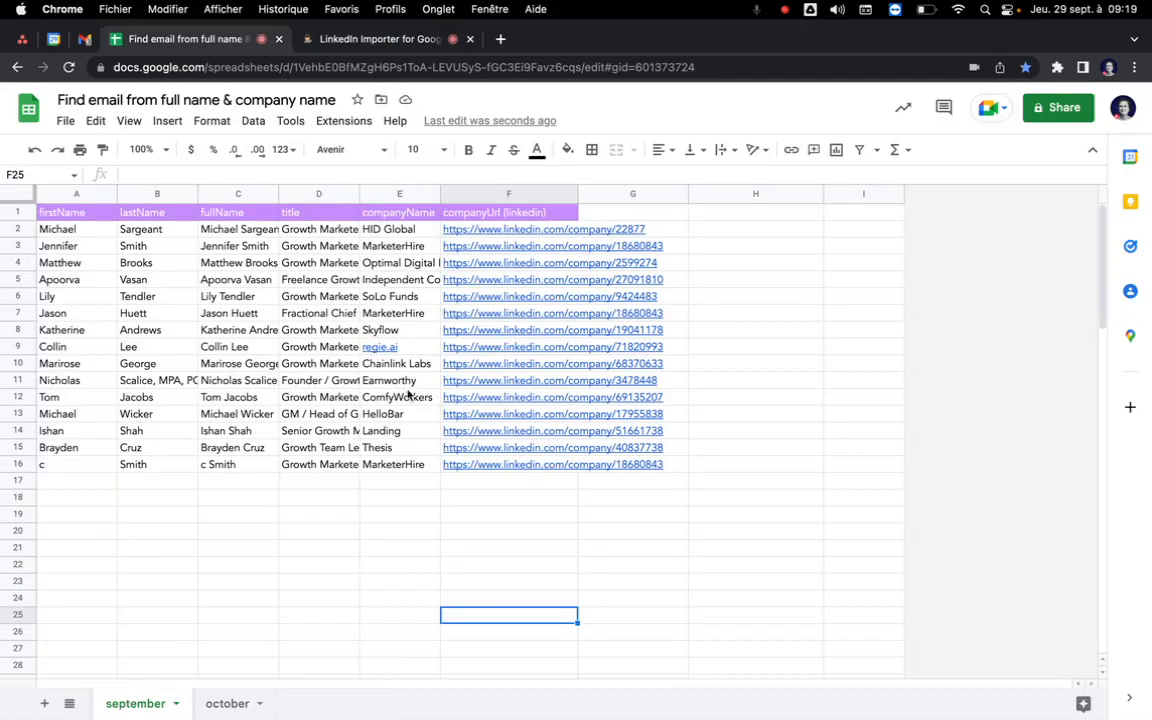
{"action": "left_click", "coordinate": [345, 121]}
{"action": "mouse_move", "coordinate": [378, 386]}
{"action": "mouse_move", "coordinate": [458, 406]}
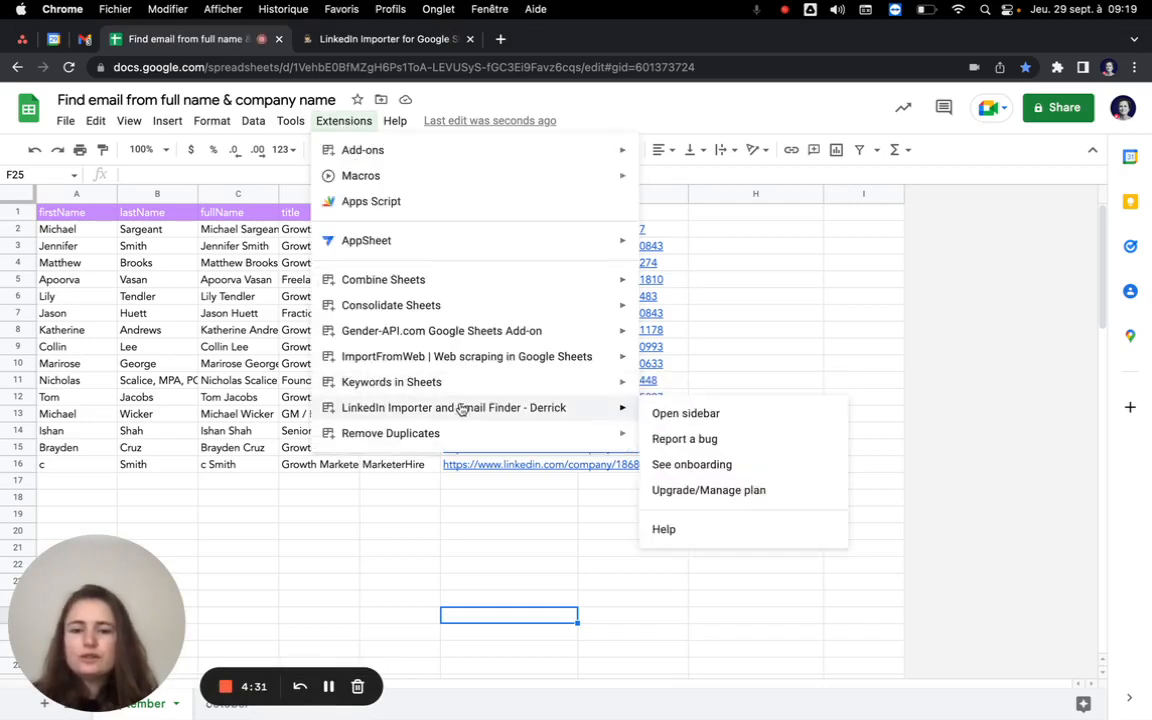
{"action": "left_click", "coordinate": [660, 411]}
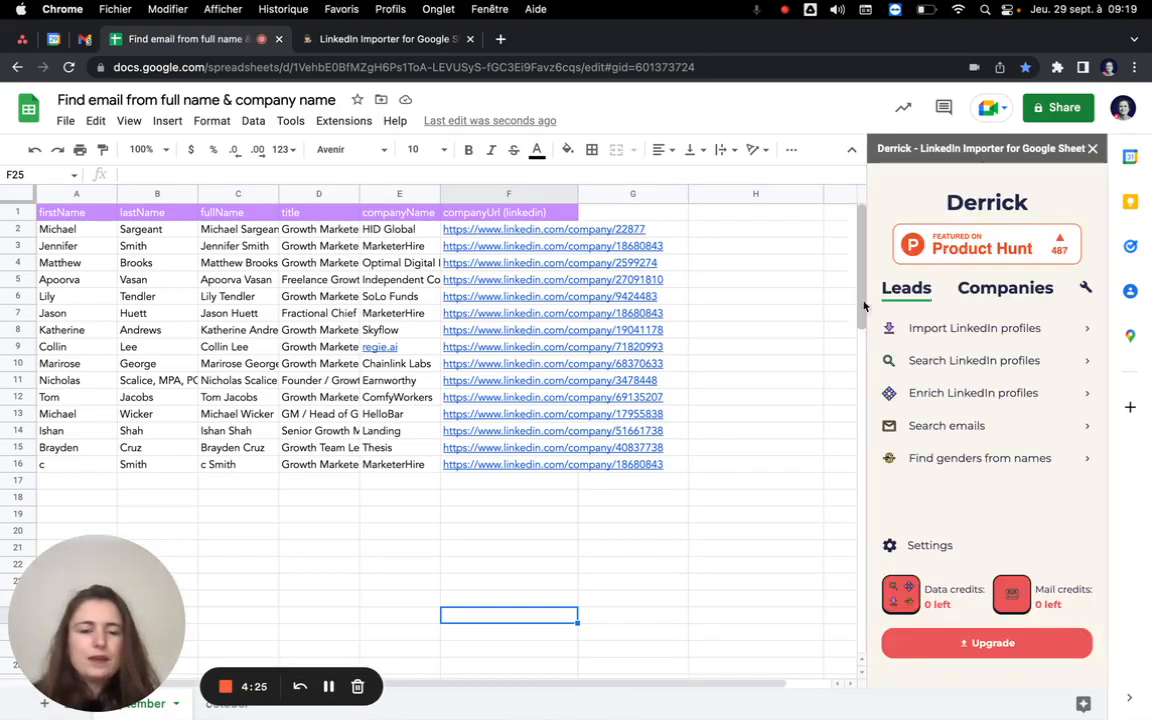
{"action": "left_click", "coordinate": [1000, 430]}
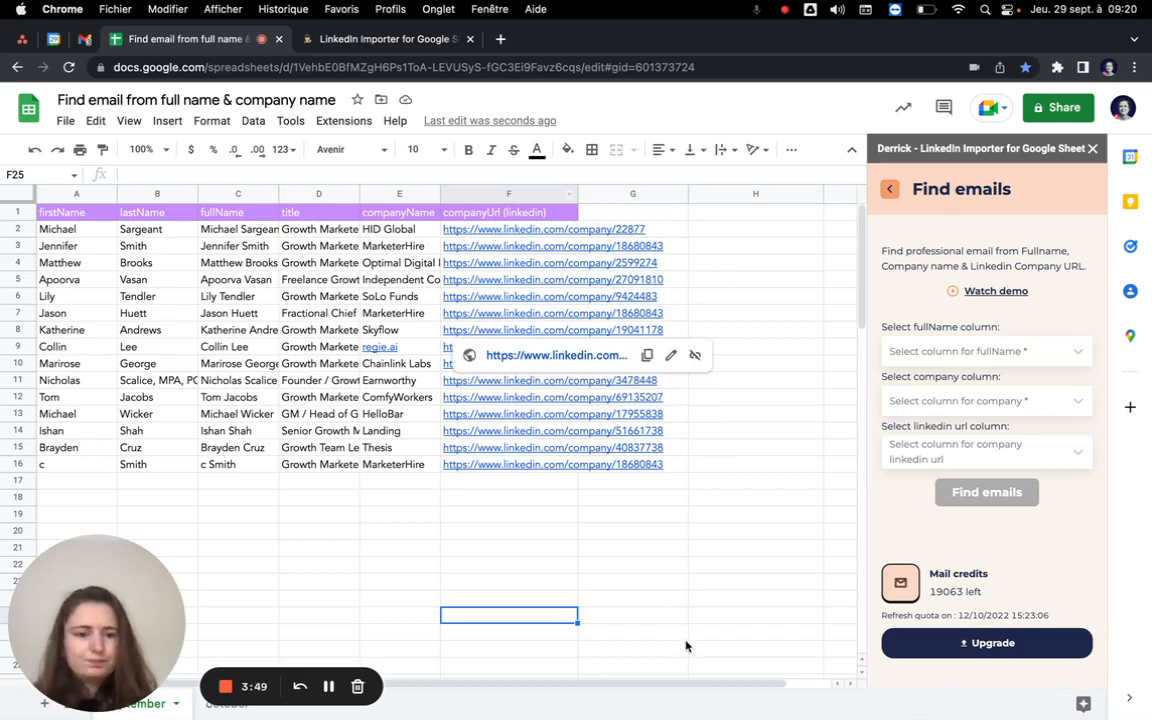
- Set the search columns to fullName, companyName and companyUrl (linkedin), and run the email search on the sheet
{"action": "left_click", "coordinate": [983, 356]}
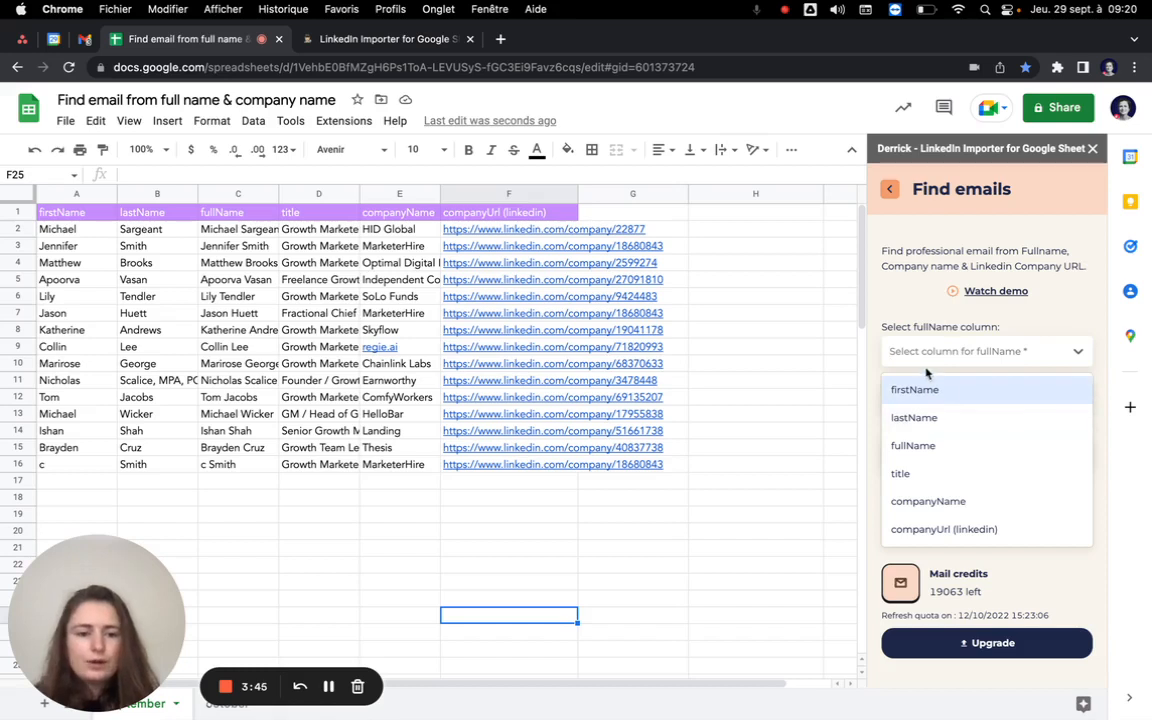
{"action": "left_click", "coordinate": [926, 445]}
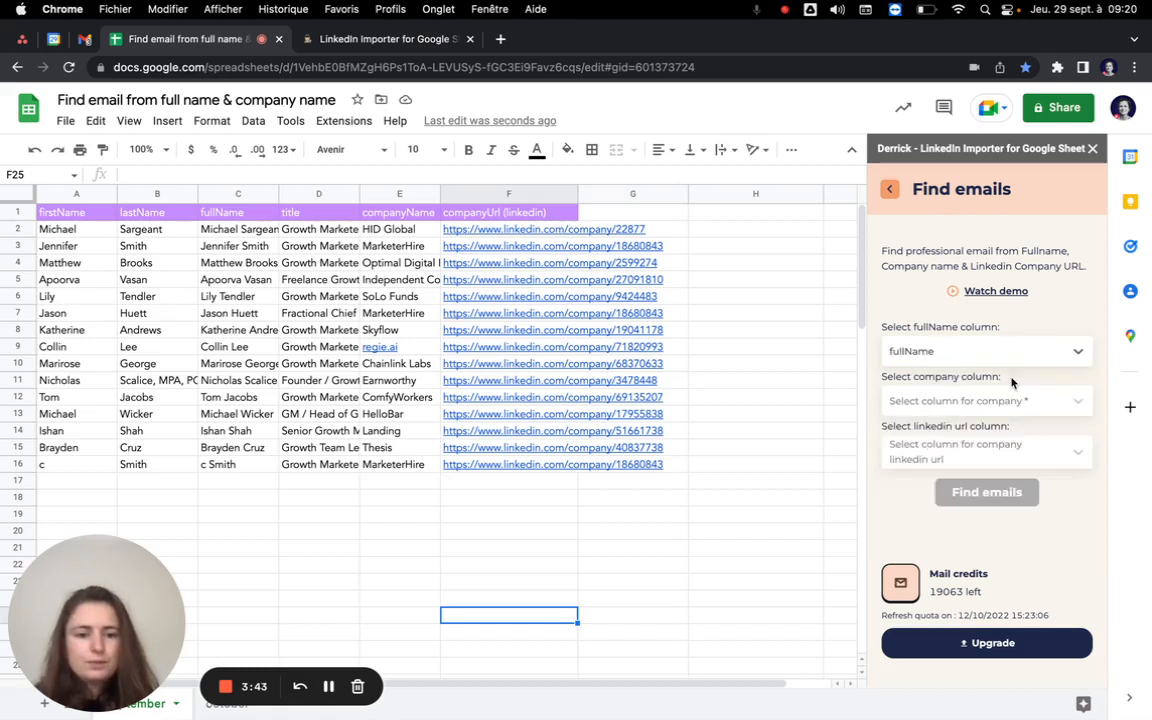
{"action": "left_click", "coordinate": [903, 398]}
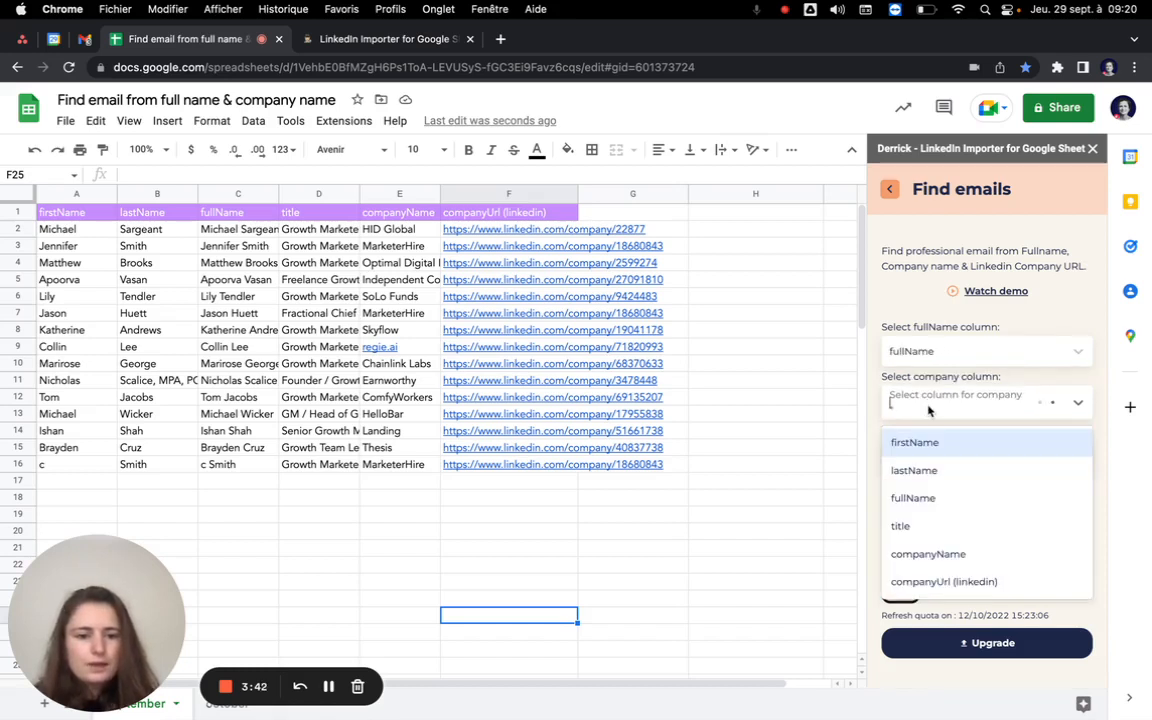
{"action": "left_click", "coordinate": [944, 555]}
{"action": "left_click", "coordinate": [995, 445]}
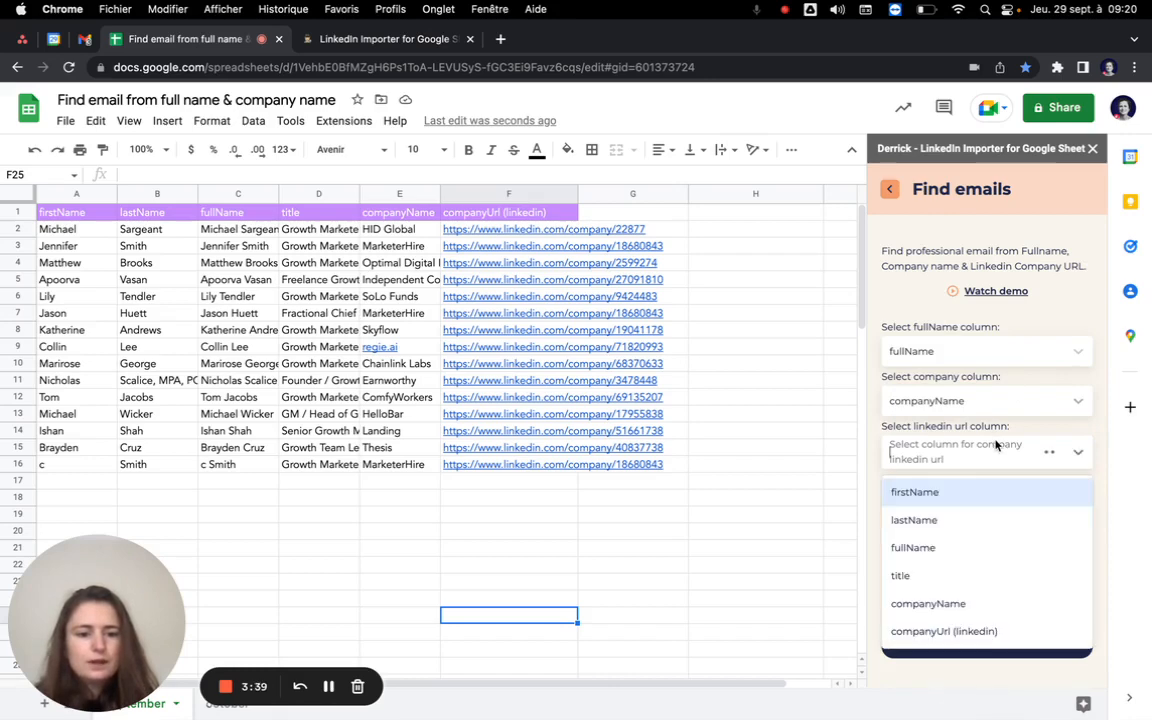
{"action": "left_click", "coordinate": [954, 630]}
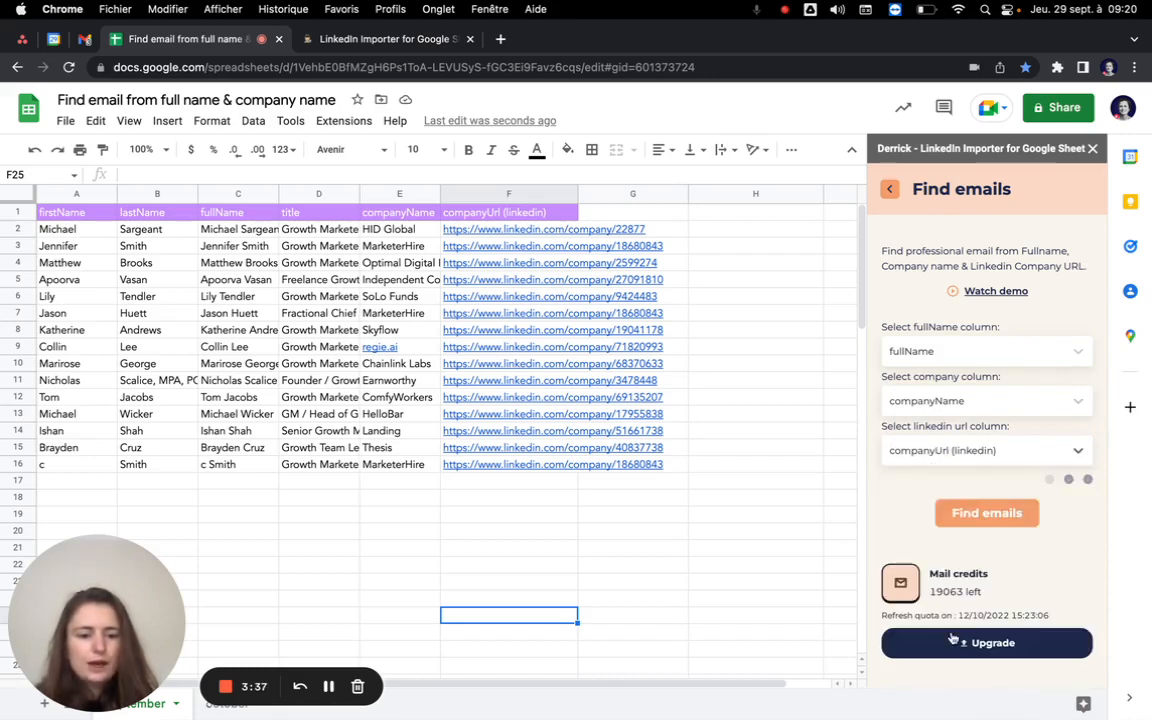
{"action": "left_click", "coordinate": [980, 513]}
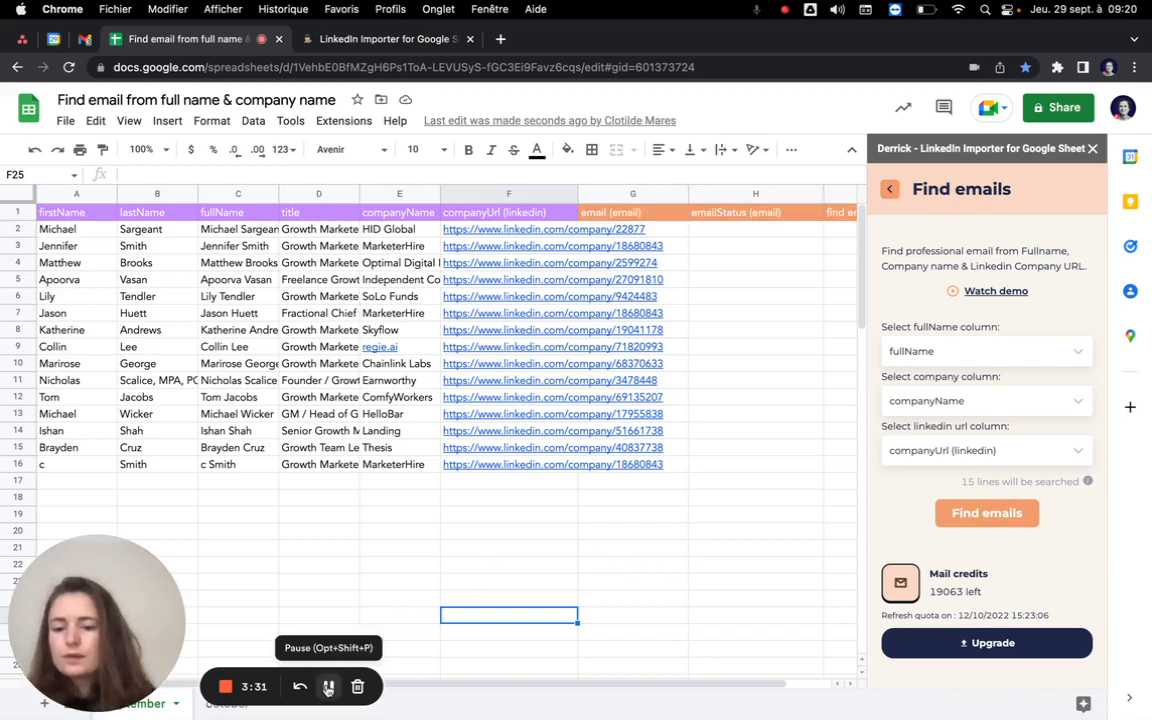
{"action": "left_click", "coordinate": [328, 687]}
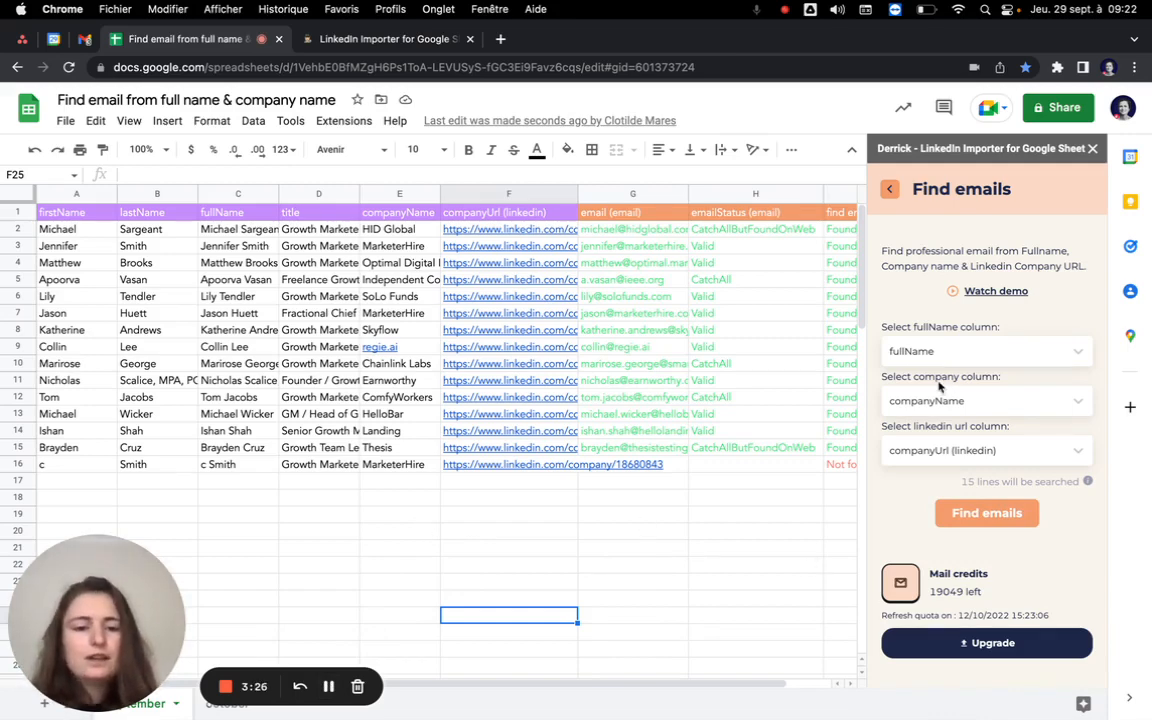
- Close the Derrick sidebar and review the email column from row 2 to row 16
{"action": "left_click", "coordinate": [1095, 148]}
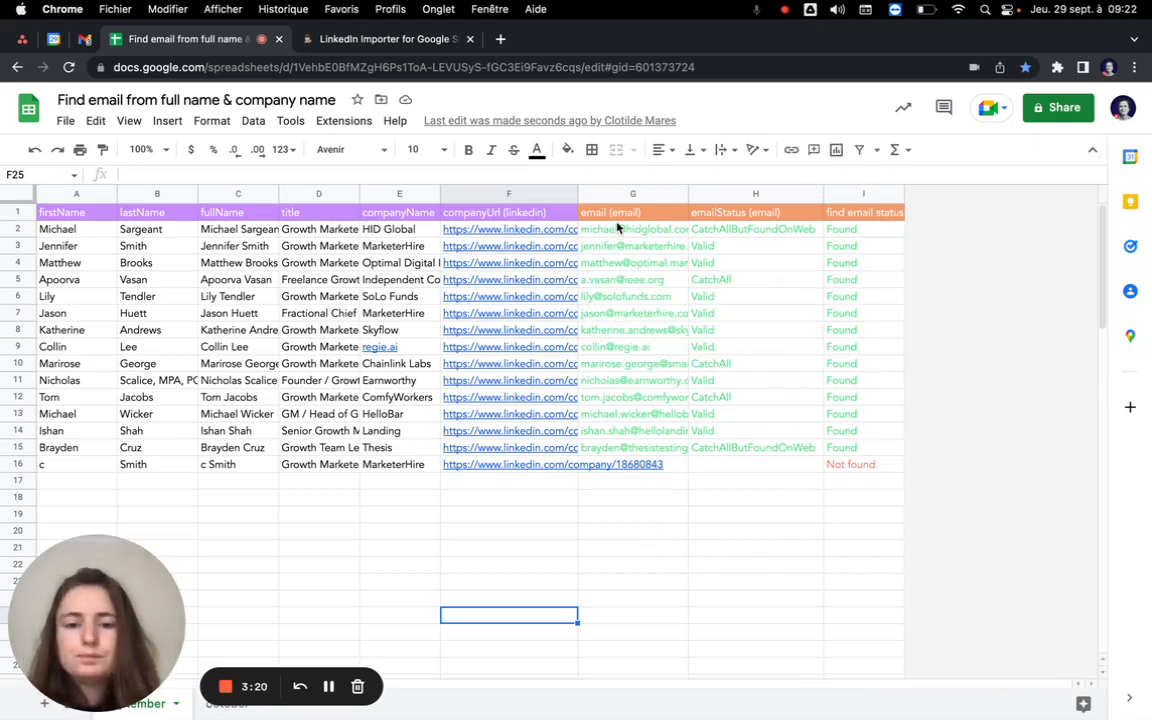
{"action": "left_click", "coordinate": [614, 229]}
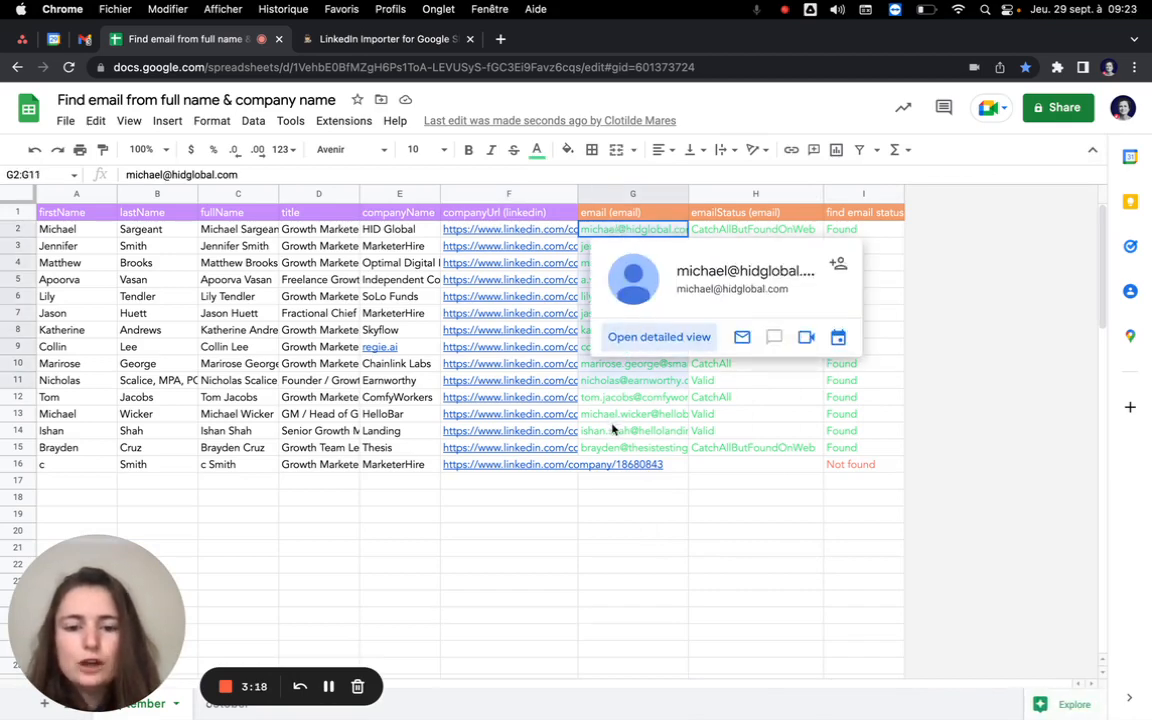
{"action": "left_click", "coordinate": [629, 469], "text": "shift"}
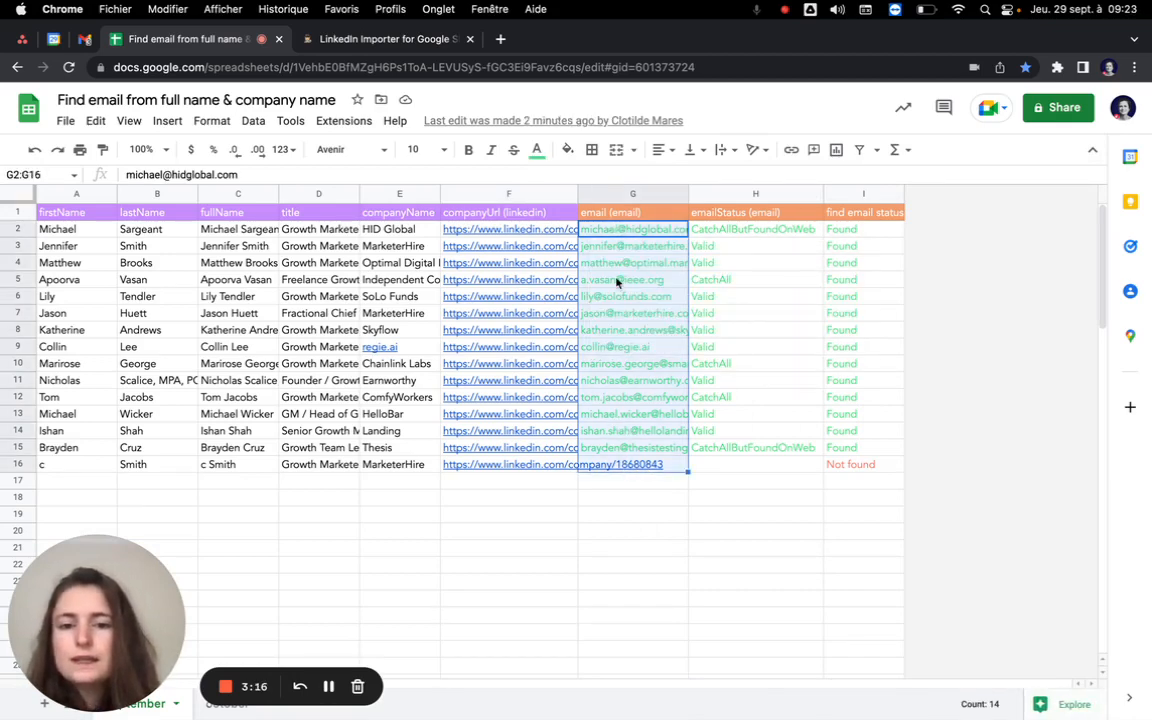
{"action": "left_click", "coordinate": [615, 250]}
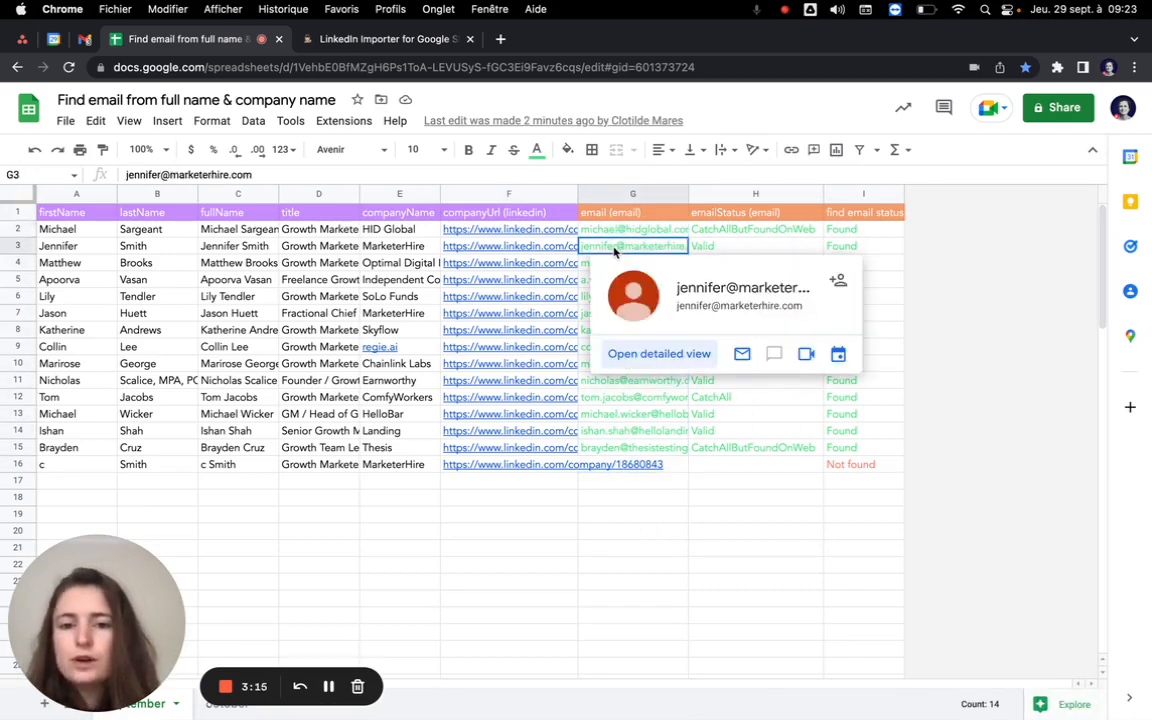
{"action": "left_click", "coordinate": [627, 465]}
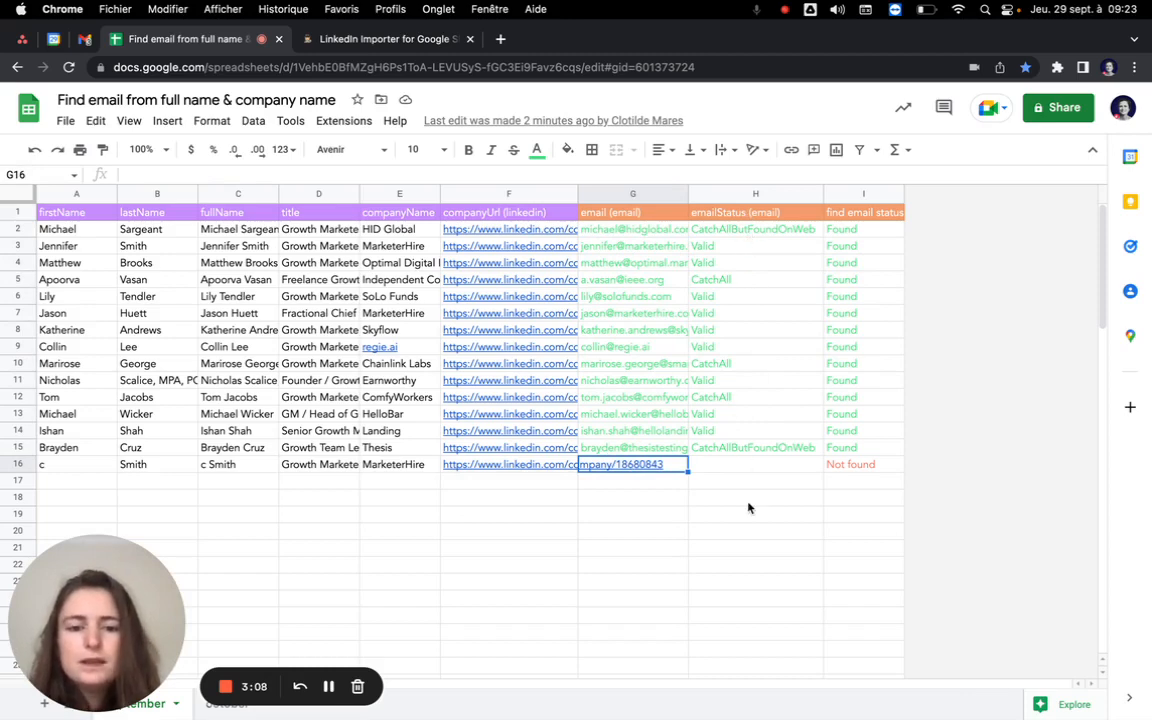
- Examine the emailStatus entries in rows 3, 5 and 2, checking the row 5 status against its email address
{"action": "left_click", "coordinate": [728, 250]}
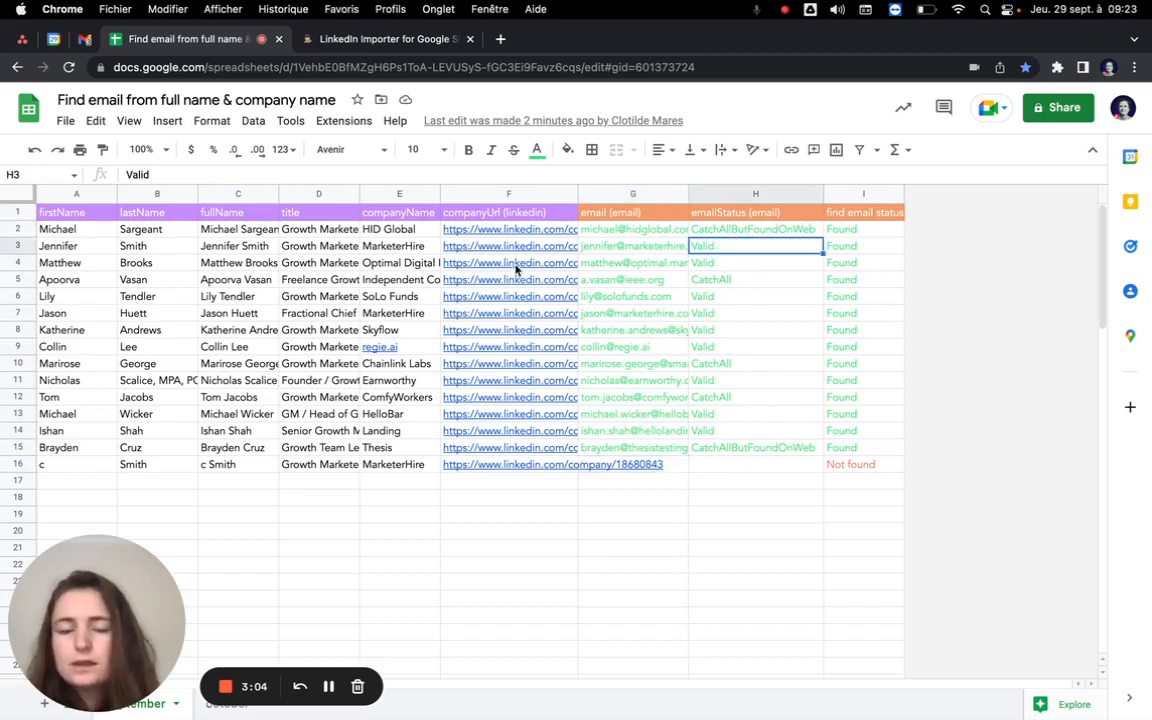
{"action": "mouse_move", "coordinate": [614, 256]}
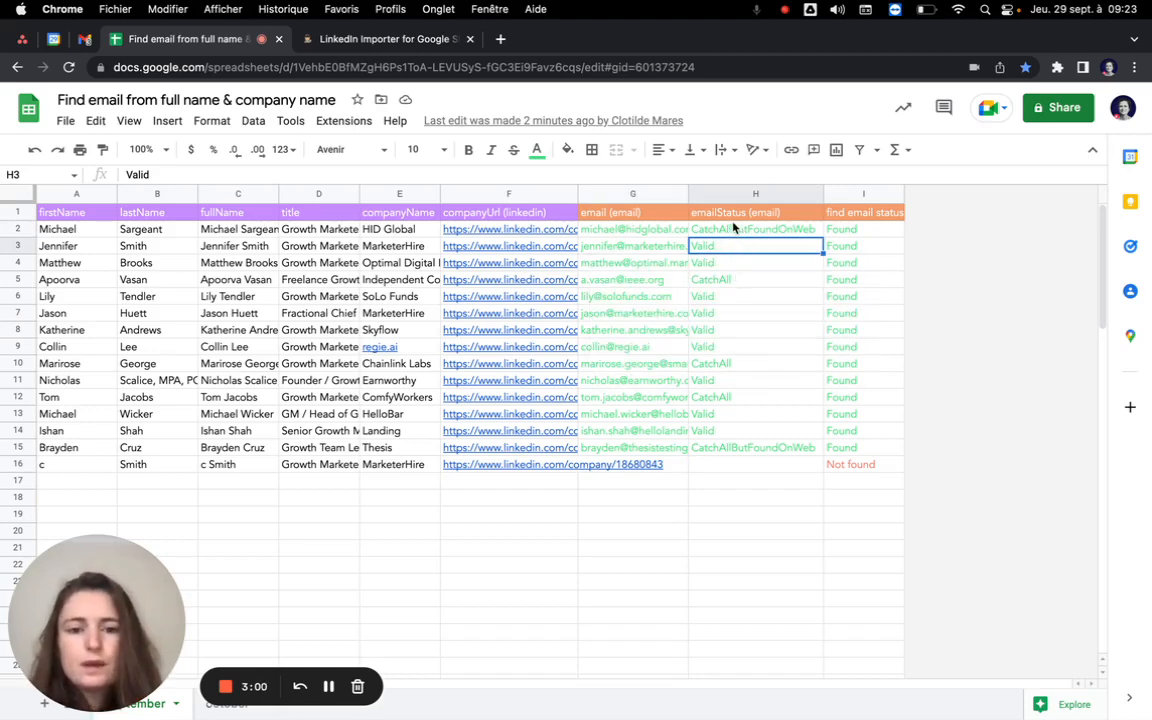
{"action": "left_click", "coordinate": [731, 281]}
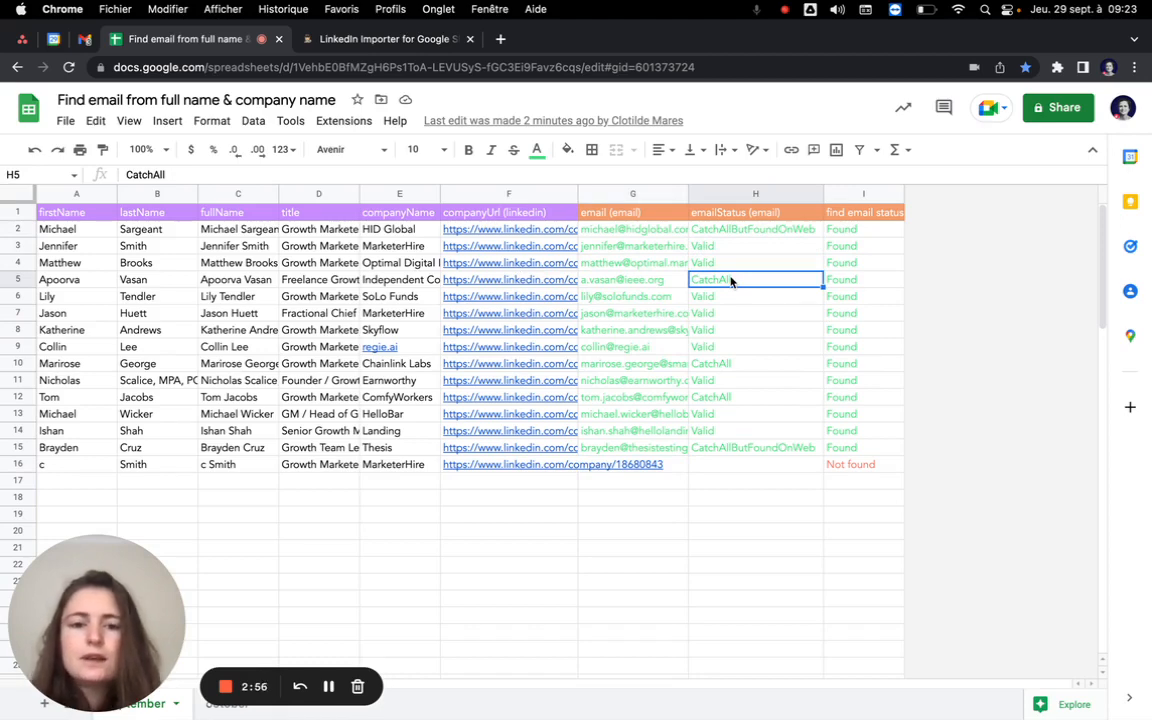
{"action": "left_click", "coordinate": [652, 283]}
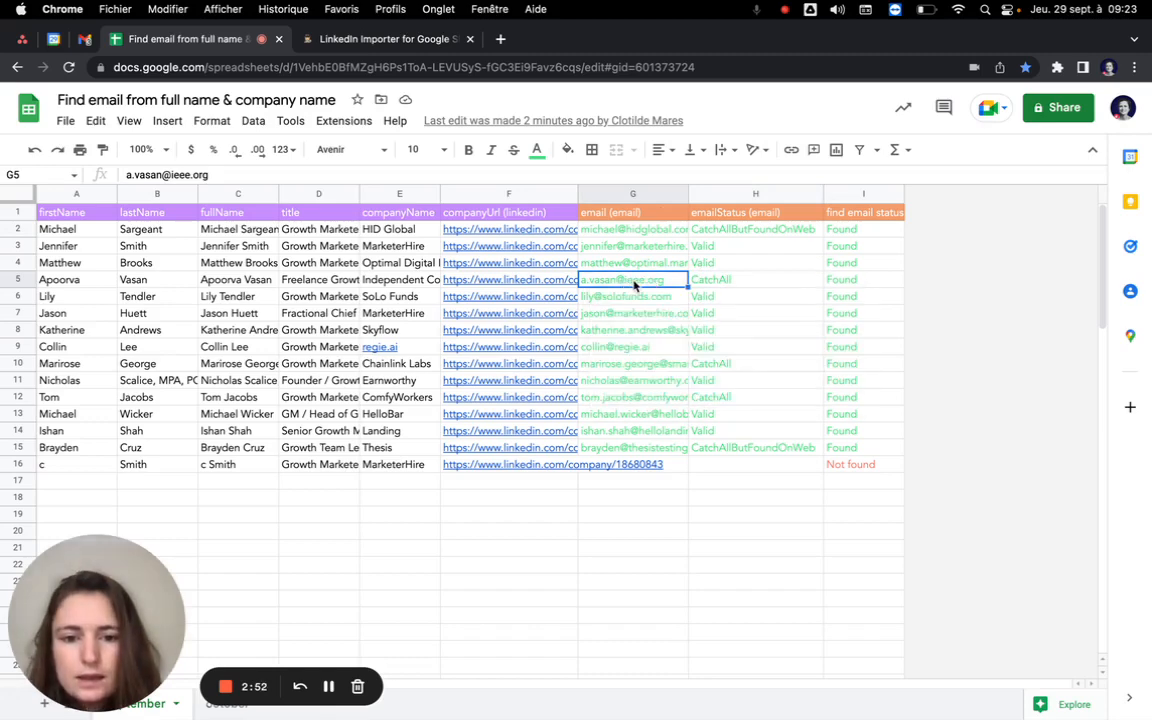
{"action": "mouse_move", "coordinate": [643, 287]}
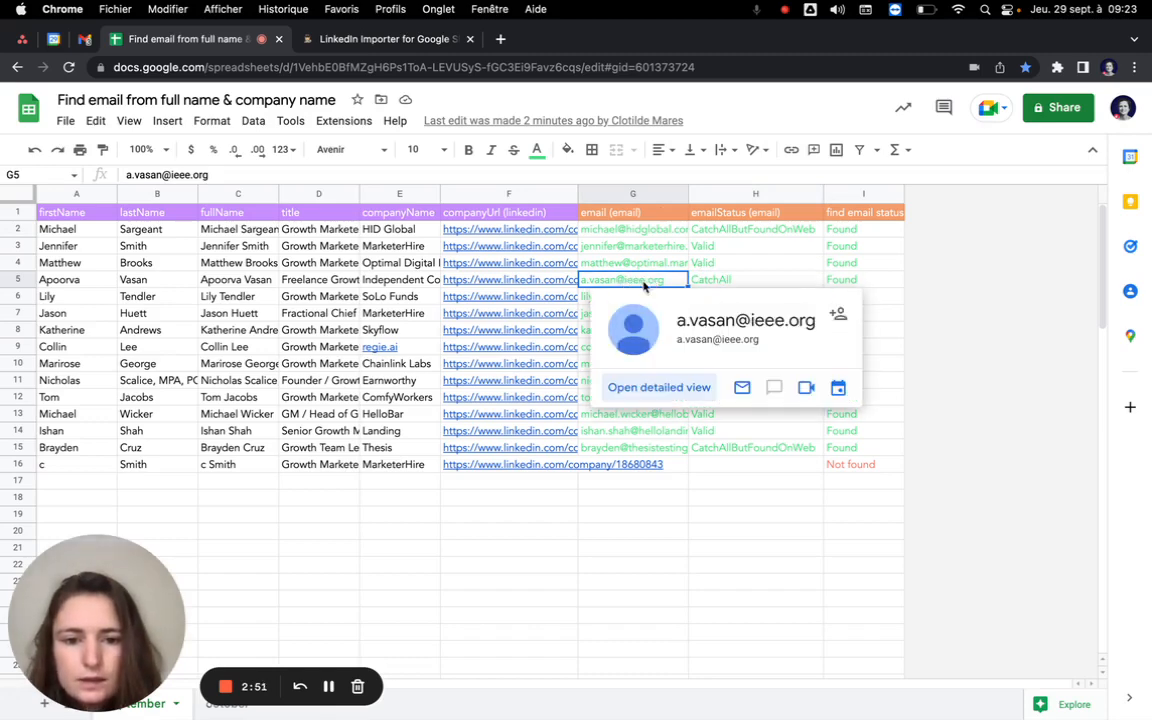
{"action": "left_click", "coordinate": [744, 281]}
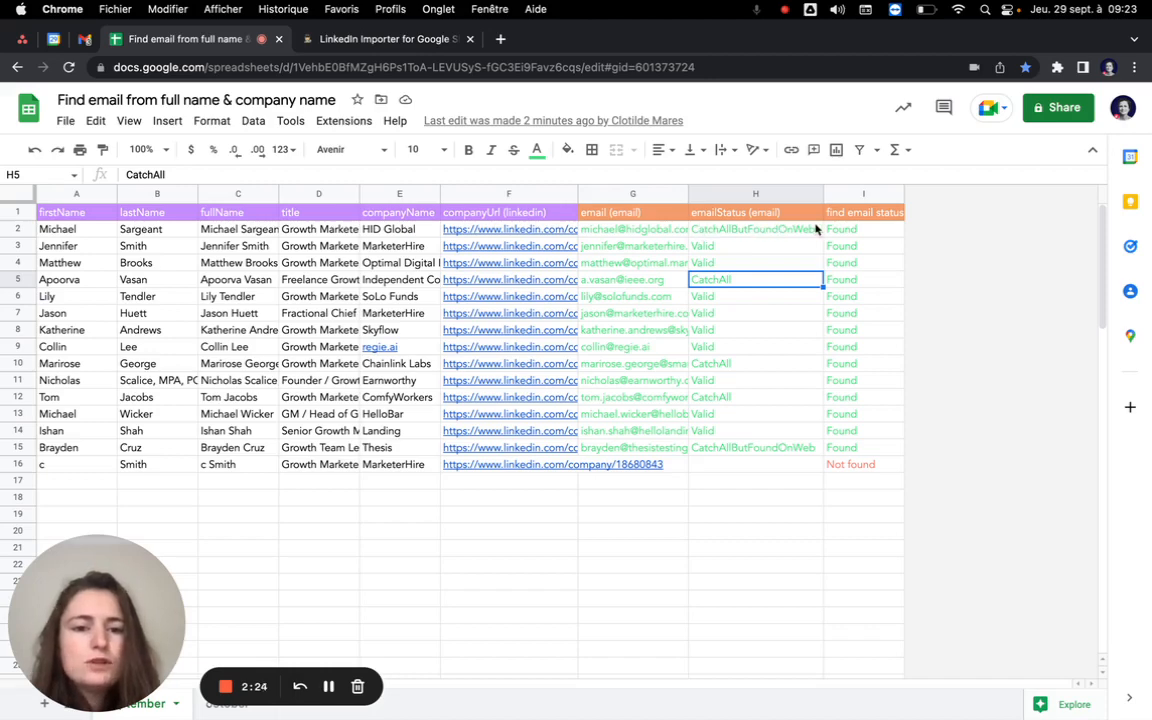
{"action": "left_click", "coordinate": [786, 233]}
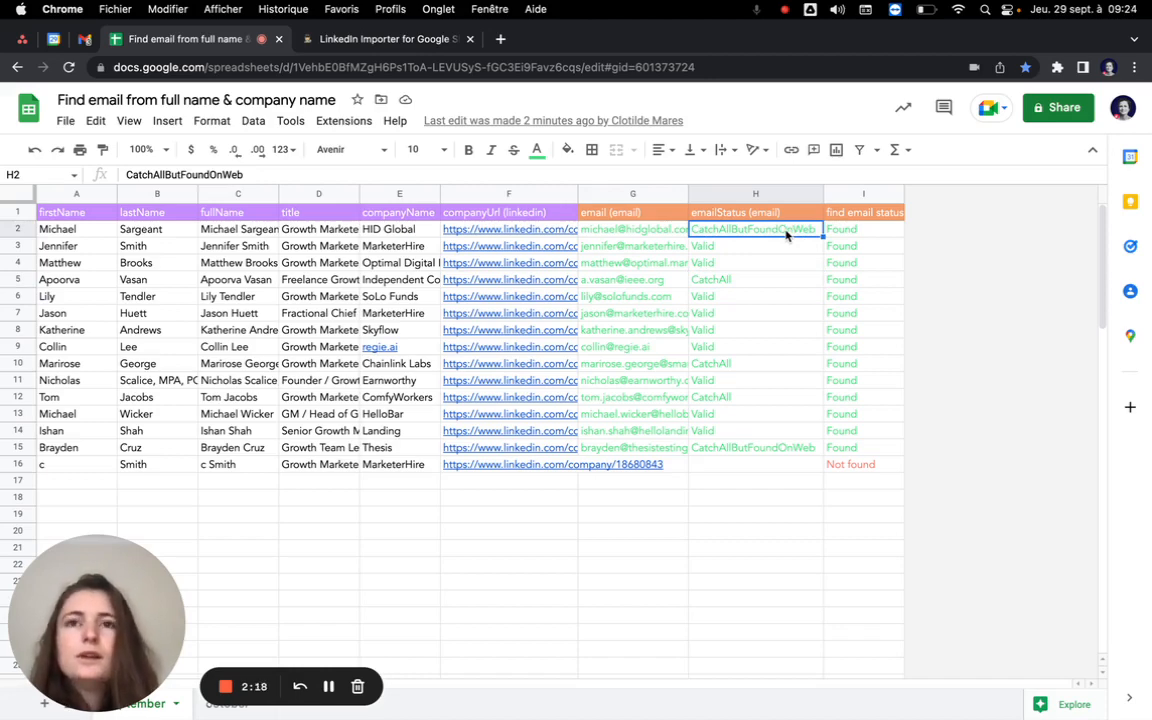
- Widen the email column slightly so the full address in row 2 fits
{"action": "left_click", "coordinate": [674, 229]}
{"action": "left_click_drag", "start_coordinate": [688, 193], "coordinate": [707, 193]}
{"action": "mouse_move", "coordinate": [654, 236]}
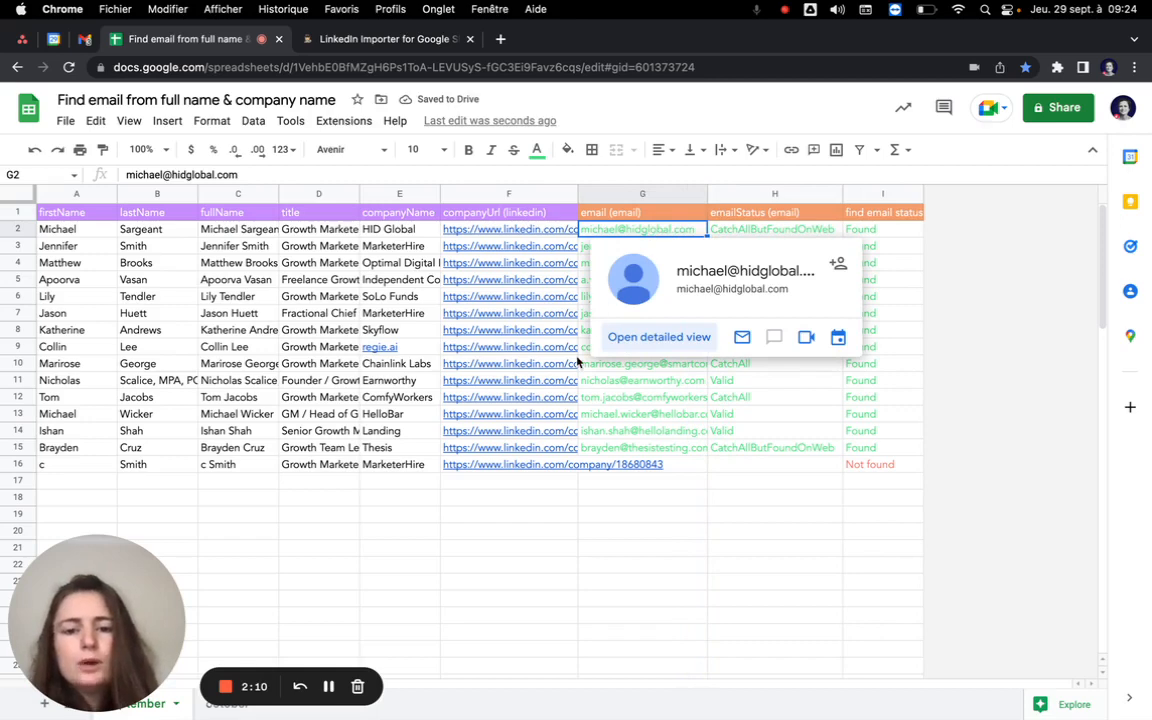
- Compare the emails in rows 12, 2 and 3 with the emailStatus entries in rows 2 to 4
{"action": "left_click", "coordinate": [573, 395]}
{"action": "left_click", "coordinate": [636, 399]}
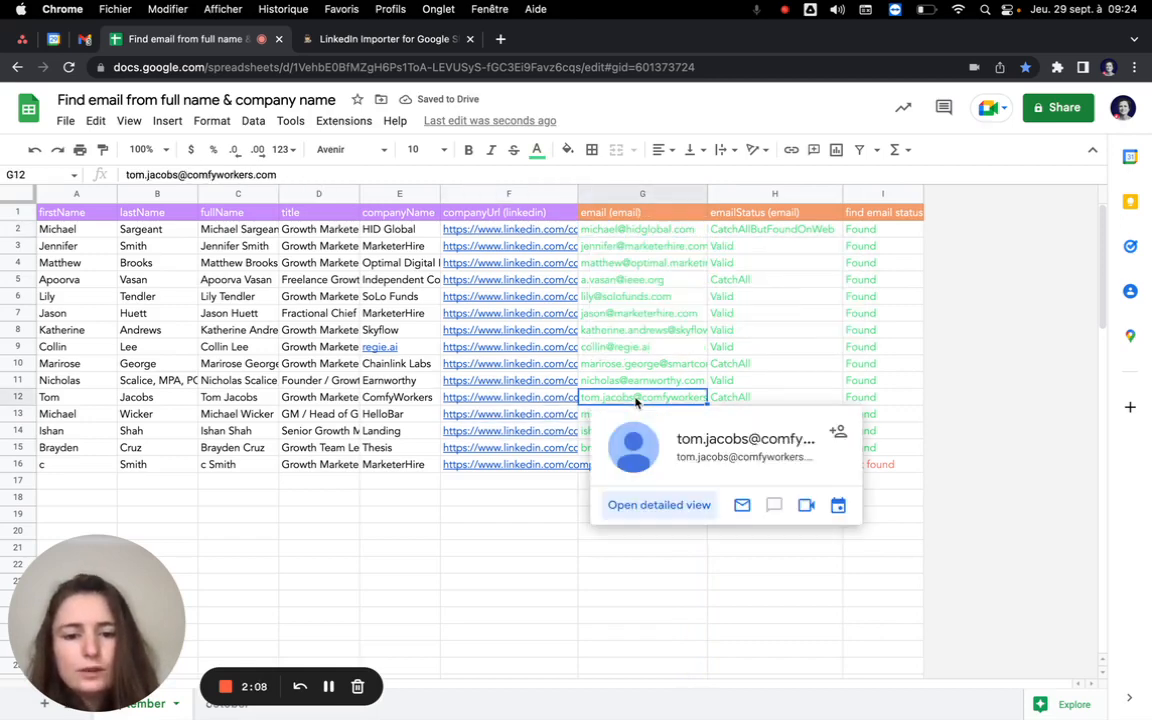
{"action": "left_click", "coordinate": [731, 236]}
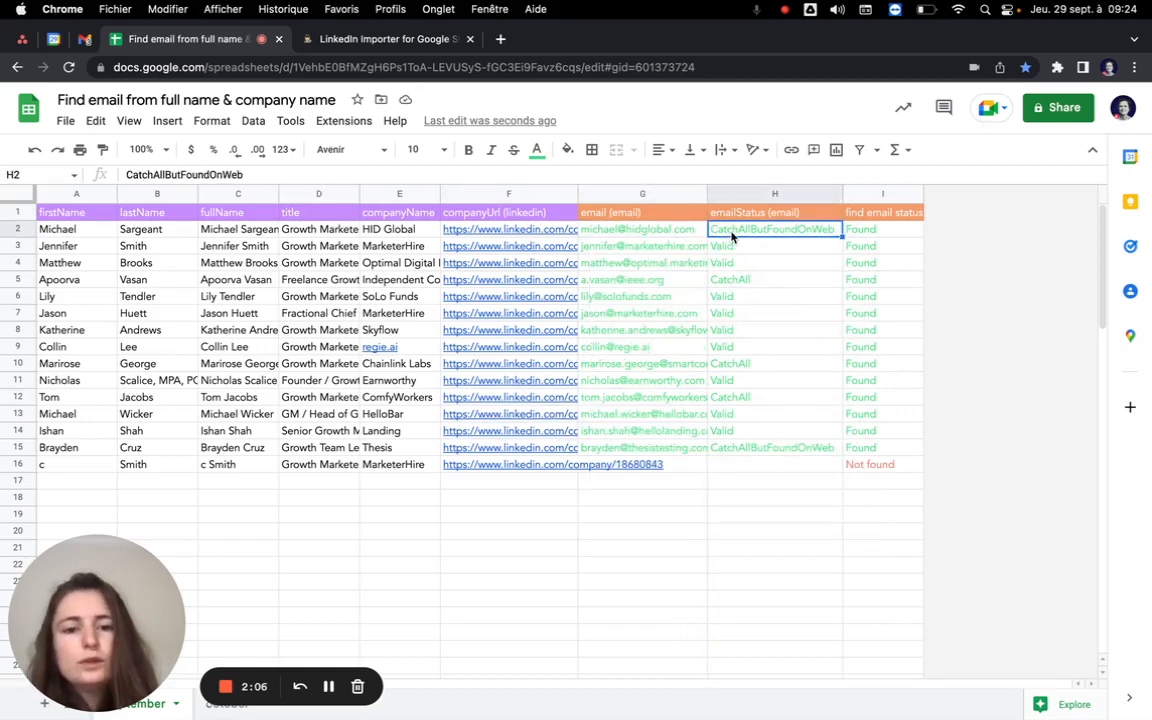
{"action": "left_click", "coordinate": [652, 232]}
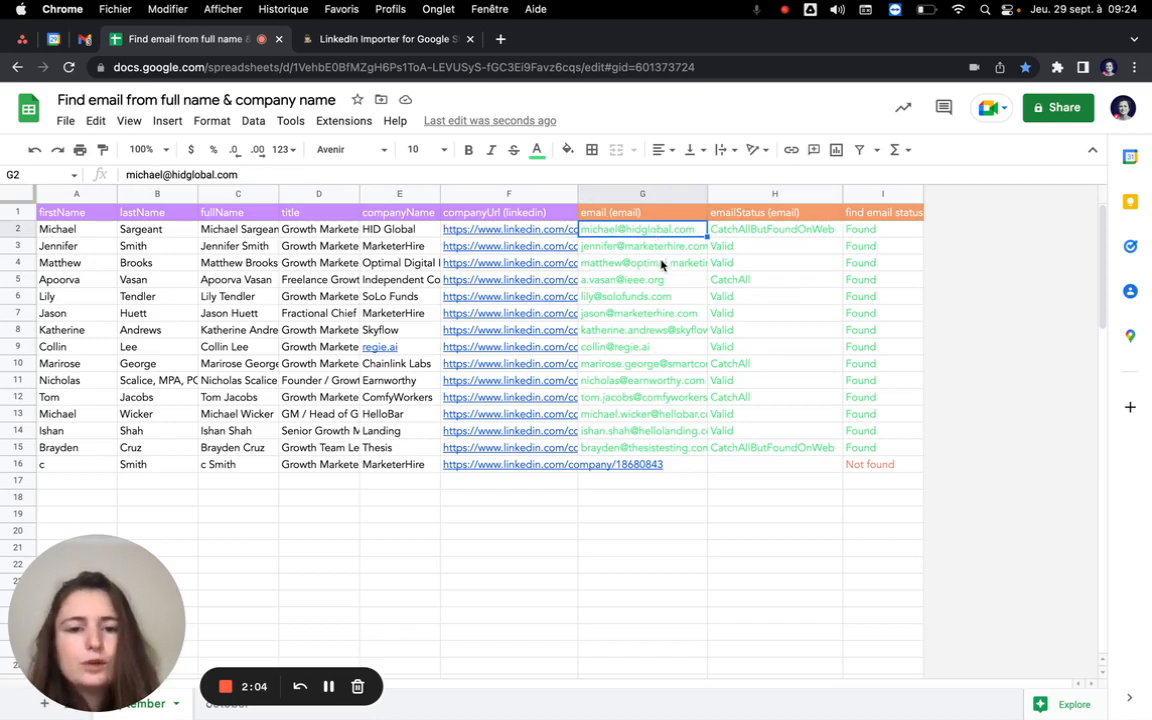
{"action": "left_click", "coordinate": [659, 247]}
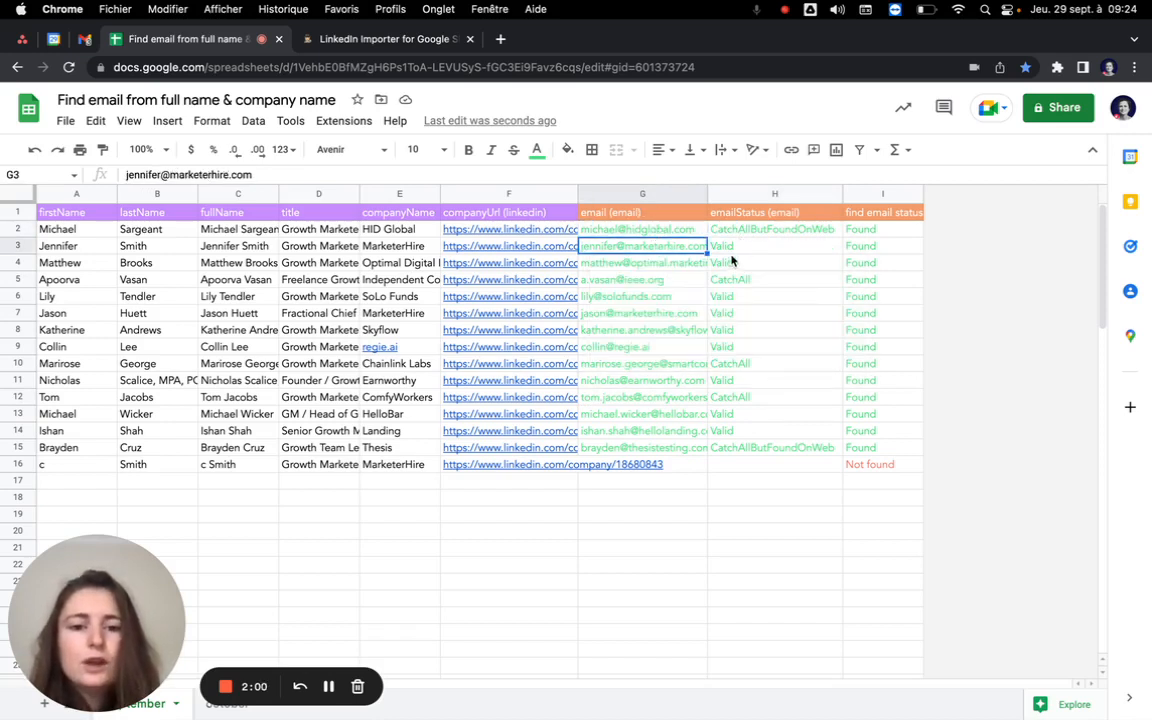
{"action": "left_click_drag", "start_coordinate": [729, 246], "coordinate": [728, 261]}
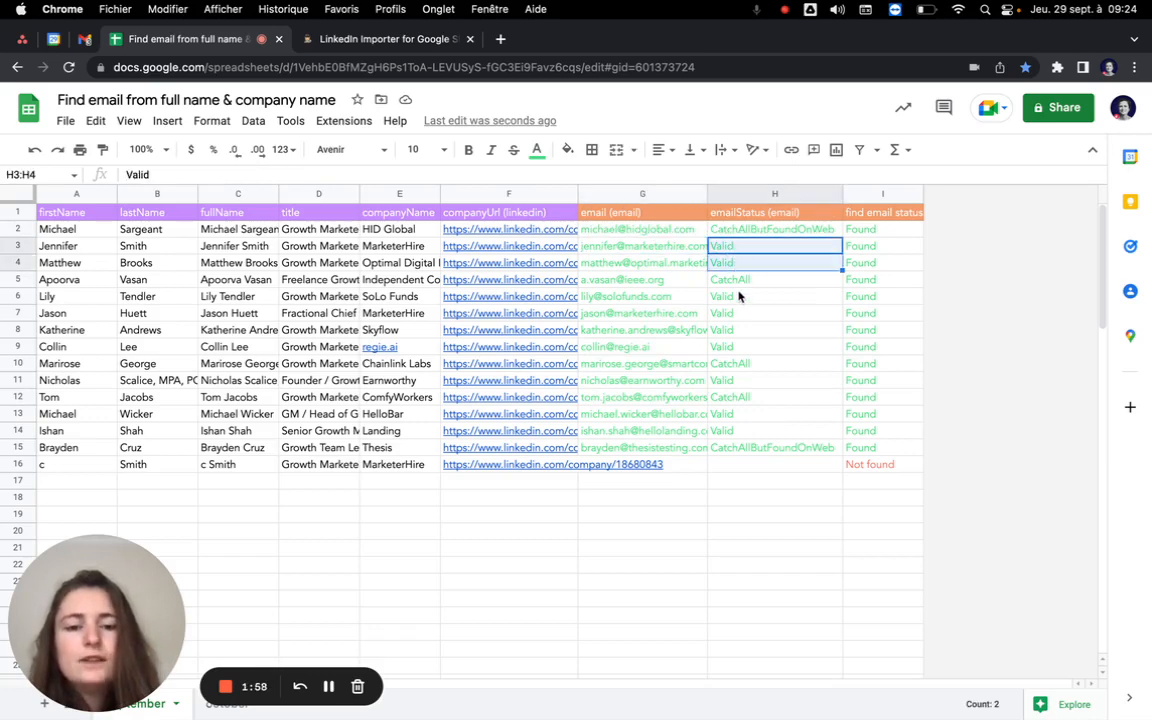